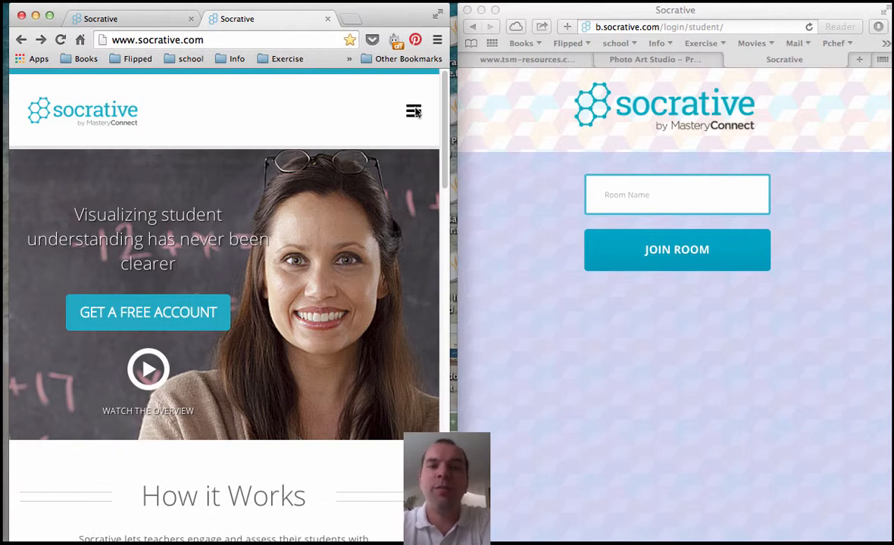
{"action": "left_click", "coordinate": [414, 112]}
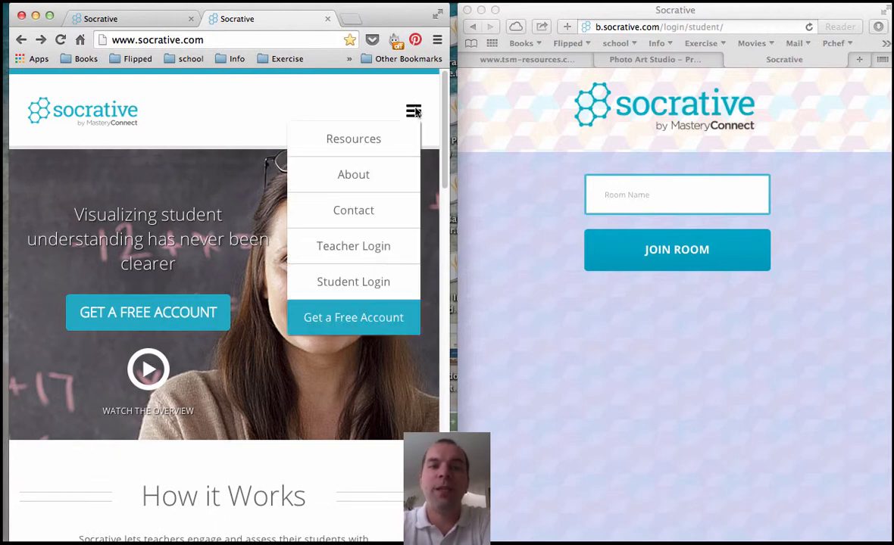
{"action": "left_click", "coordinate": [366, 247]}
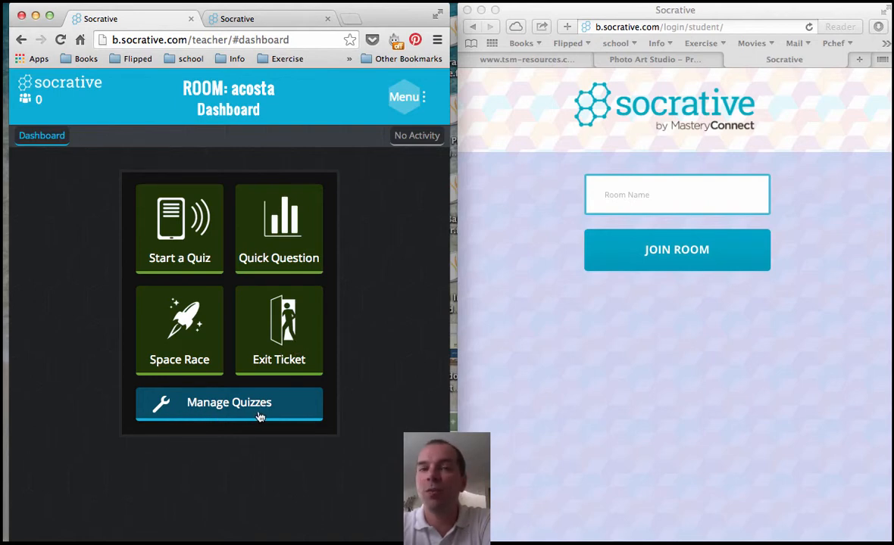
{"action": "left_click", "coordinate": [285, 241]}
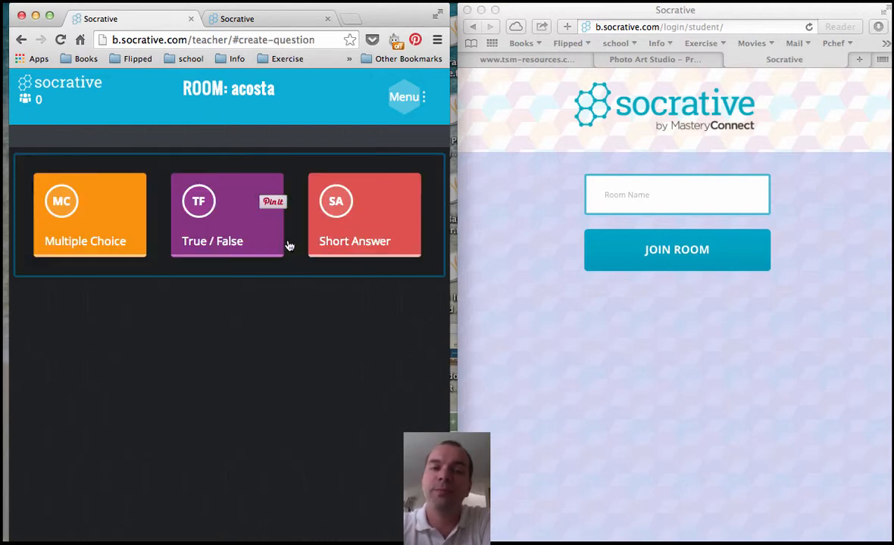
{"action": "left_click", "coordinate": [248, 239]}
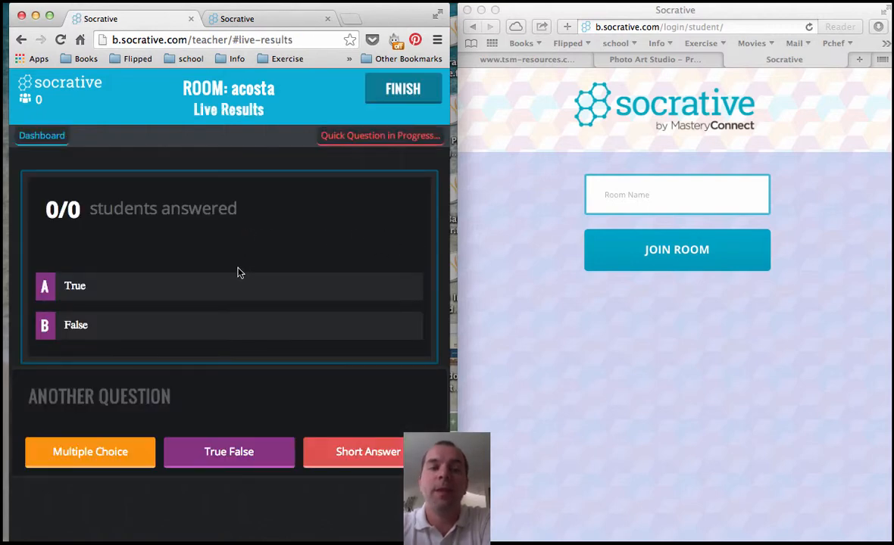
{"action": "left_click", "coordinate": [646, 199]}
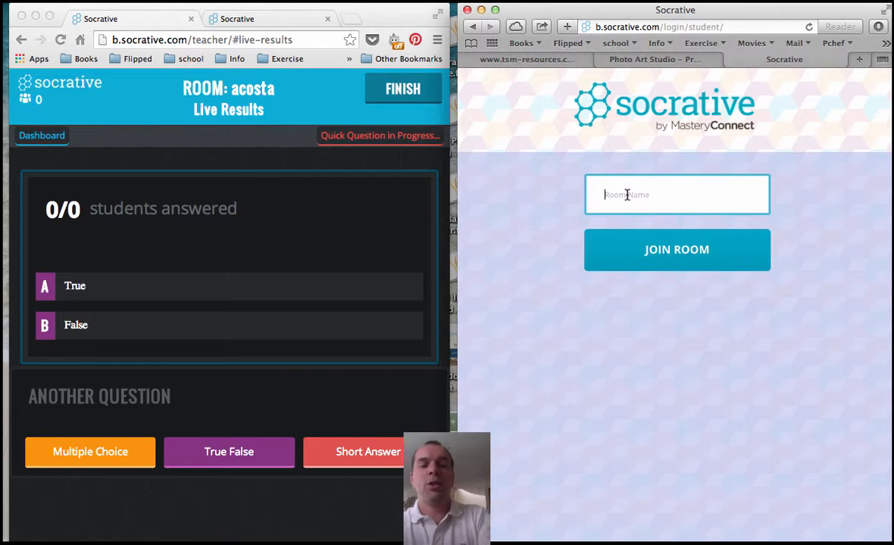
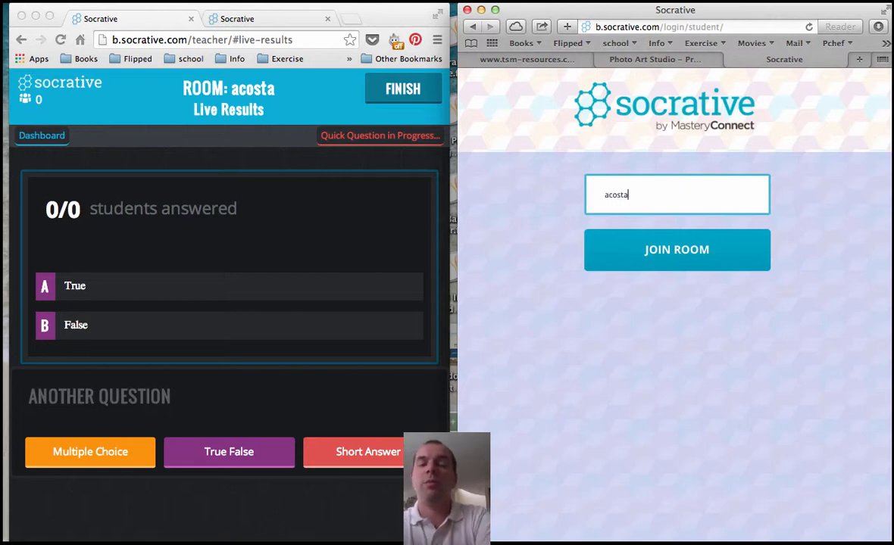
{"action": "left_click", "coordinate": [697, 248]}
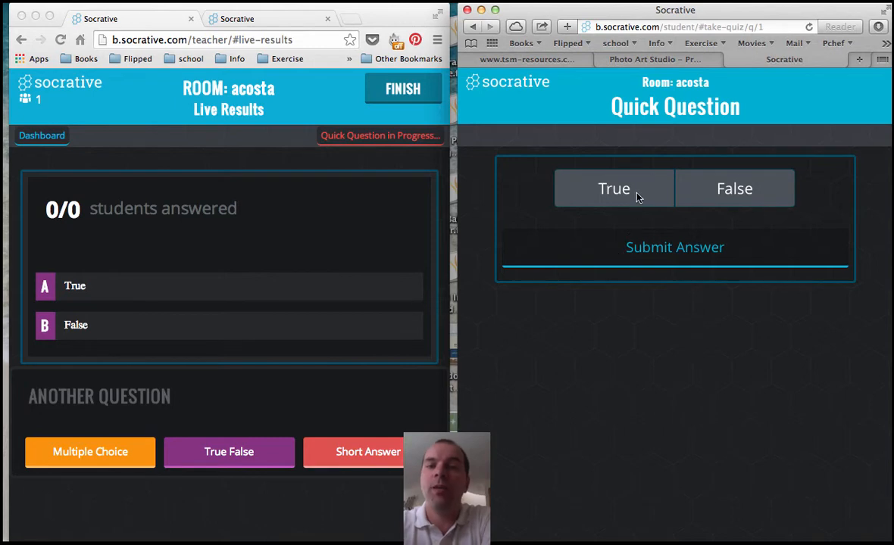
{"action": "left_click", "coordinate": [613, 191]}
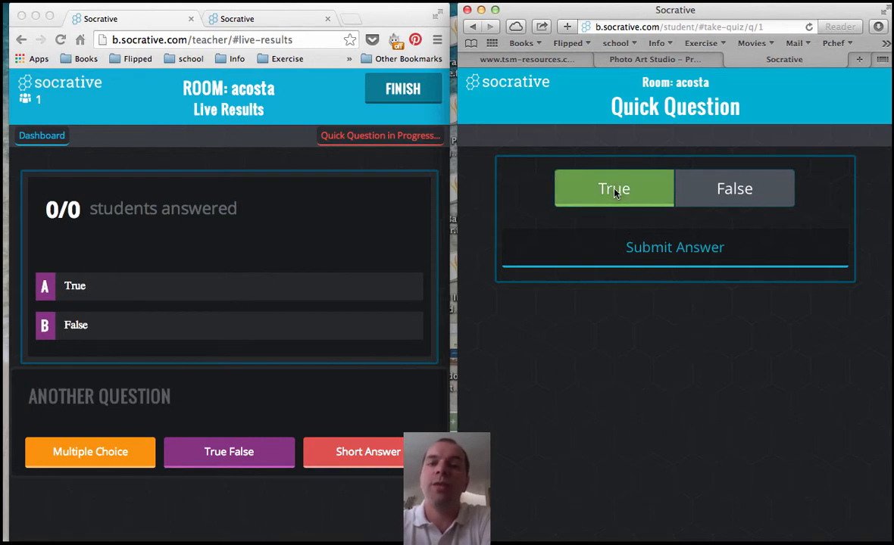
{"action": "left_click", "coordinate": [645, 258]}
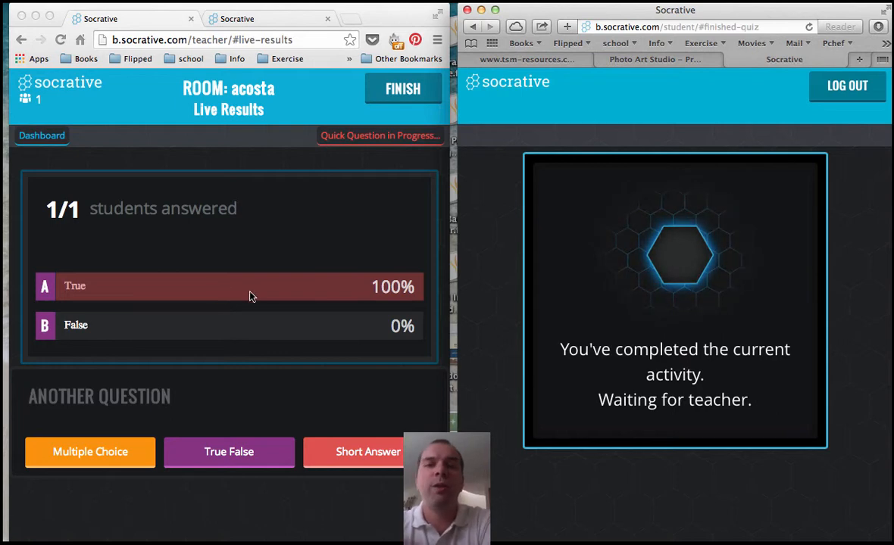
Replace it with a multiple-choice quick question and submit B from the student window.
{"action": "left_click", "coordinate": [101, 457]}
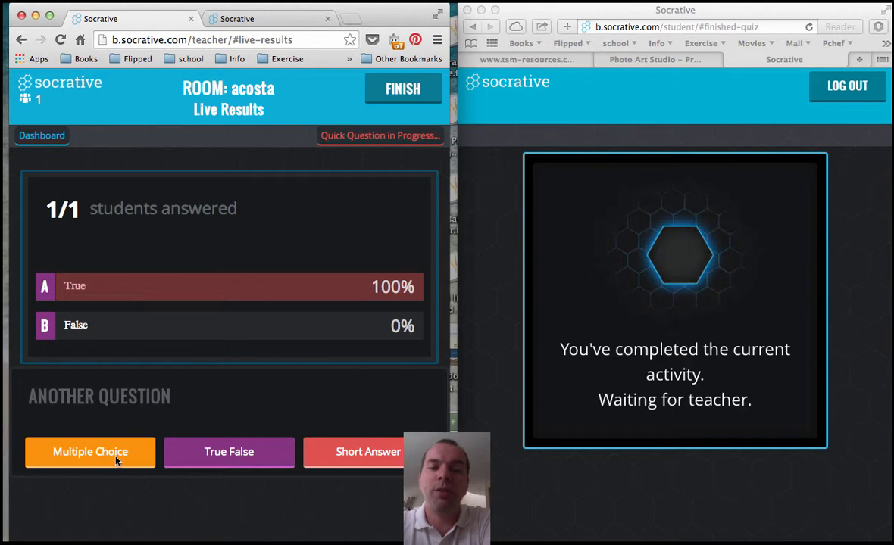
{"action": "left_click", "coordinate": [114, 454]}
{"action": "left_click", "coordinate": [160, 223]}
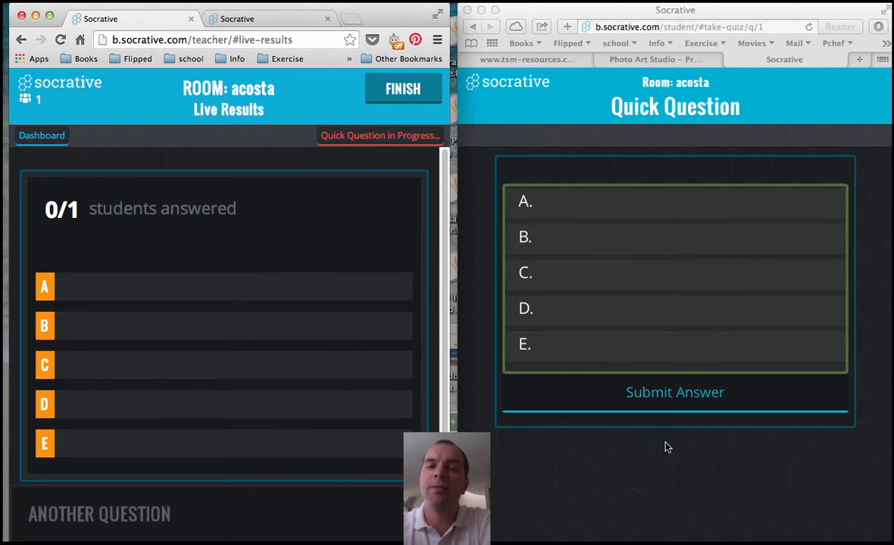
{"action": "left_click", "coordinate": [682, 241]}
{"action": "left_click", "coordinate": [682, 241]}
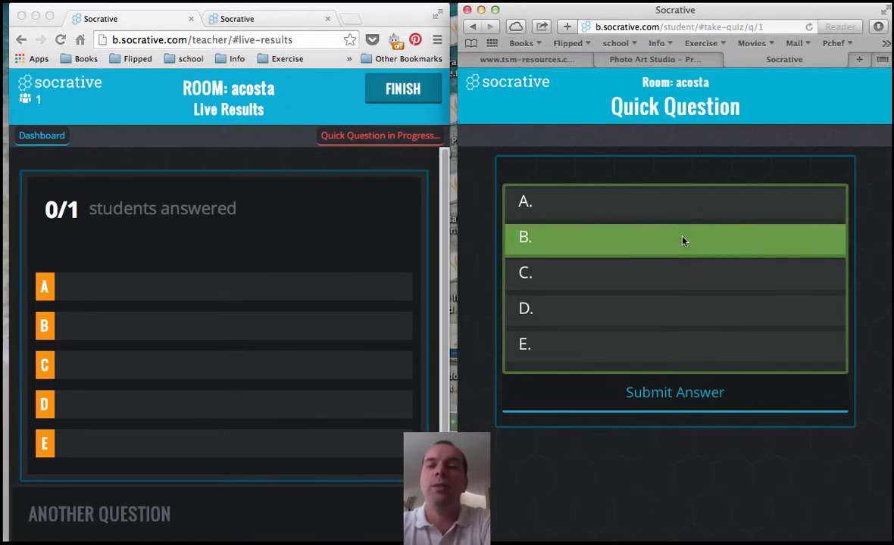
{"action": "left_click", "coordinate": [648, 392]}
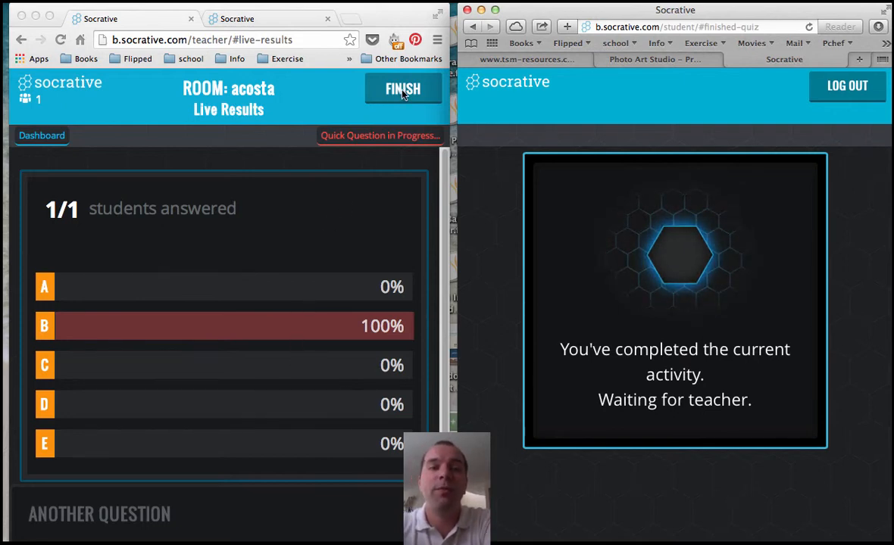
{"action": "scroll", "coordinate": [286, 351], "scroll_direction": "down", "scroll_amount": 3}
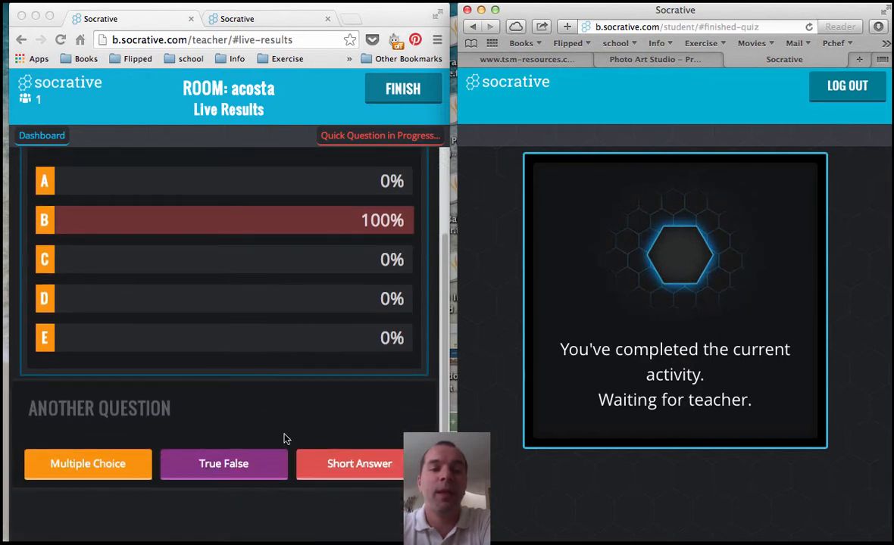
Start a short-answer quick question allowing unlimited responses per student, confirming both prompts.
{"action": "left_click", "coordinate": [337, 466]}
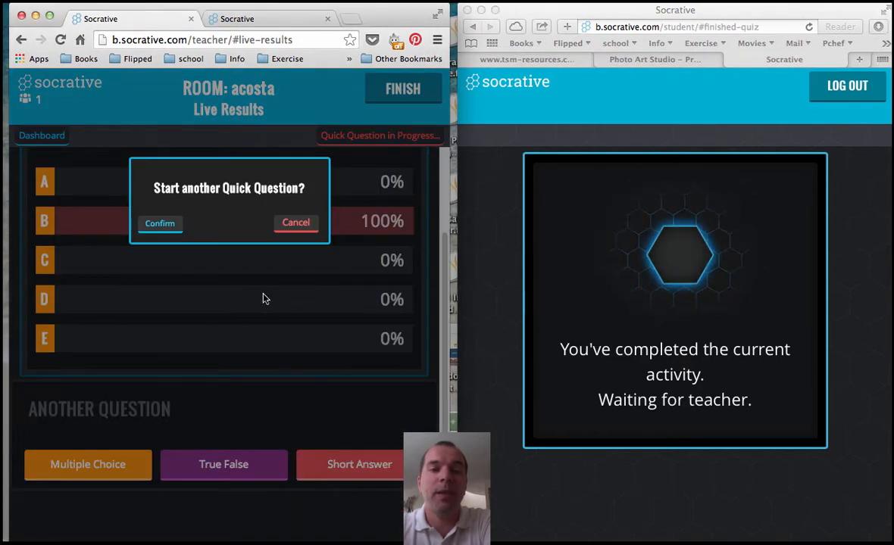
{"action": "left_click", "coordinate": [168, 225]}
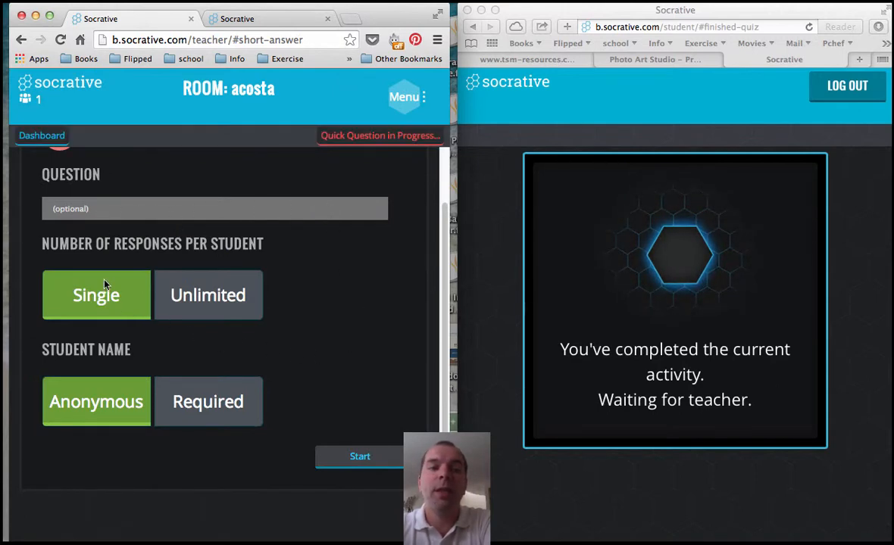
{"action": "left_click", "coordinate": [220, 296]}
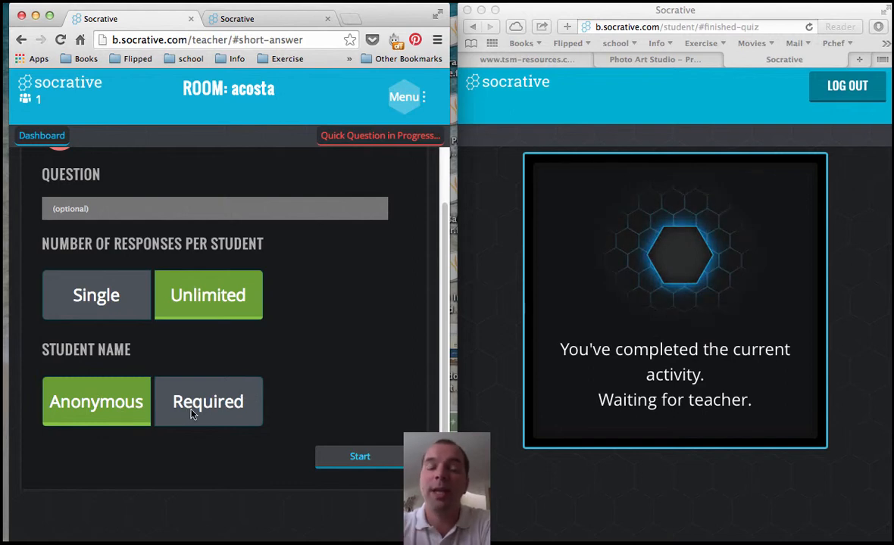
{"action": "left_click", "coordinate": [353, 458]}
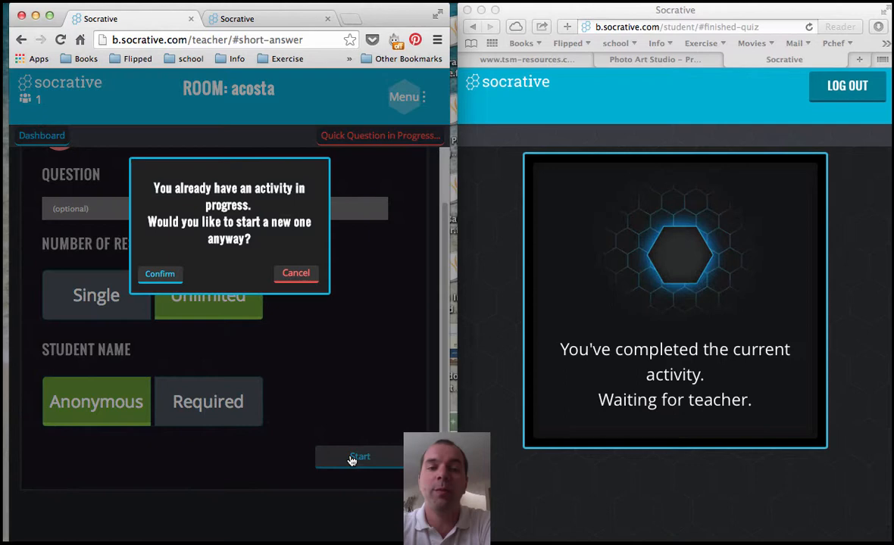
{"action": "left_click", "coordinate": [161, 275]}
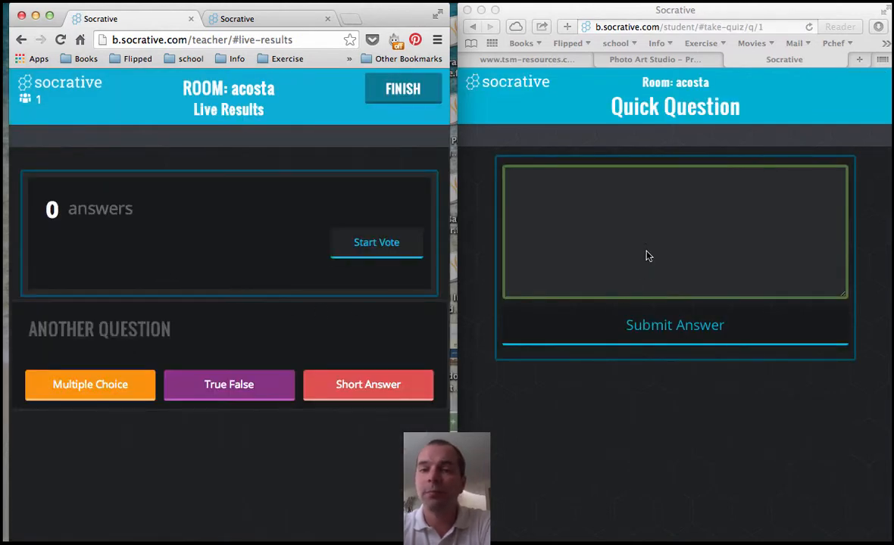
As the student, submit four short answers: casa, taco, casa and poopoo head.
{"action": "left_click", "coordinate": [658, 211]}
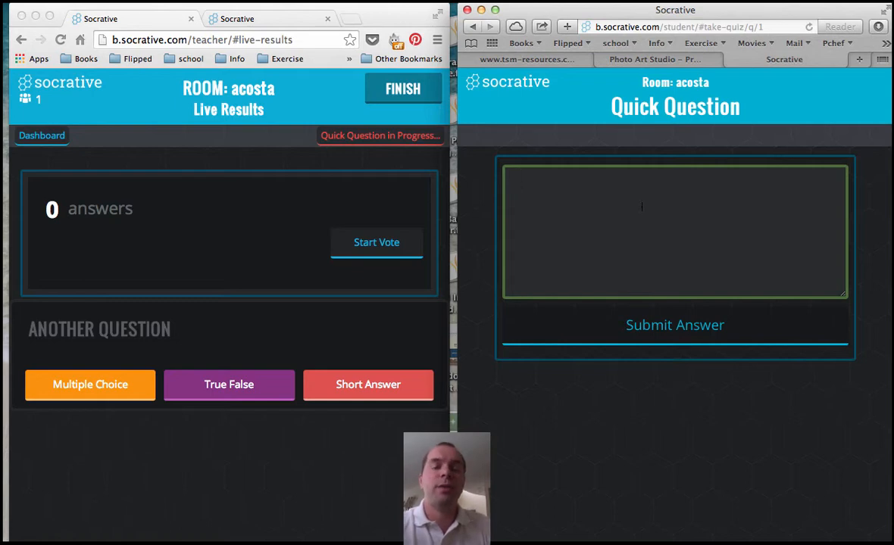
{"action": "type", "text": "casa"}
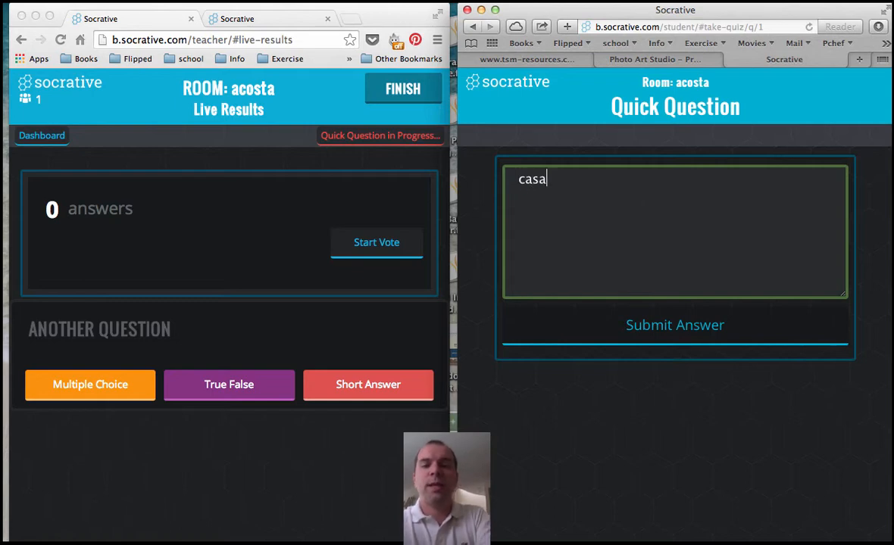
{"action": "left_click", "coordinate": [700, 330]}
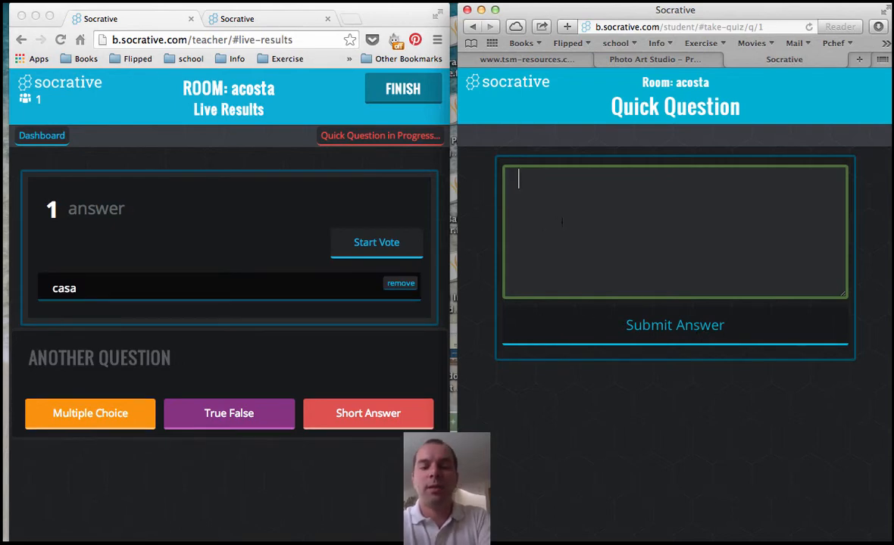
{"action": "type", "text": "taco"}
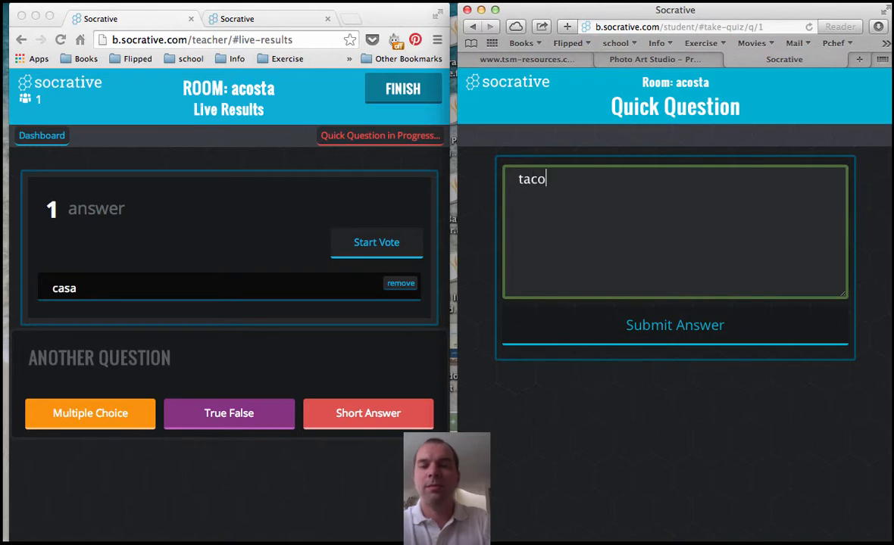
{"action": "left_click", "coordinate": [626, 325]}
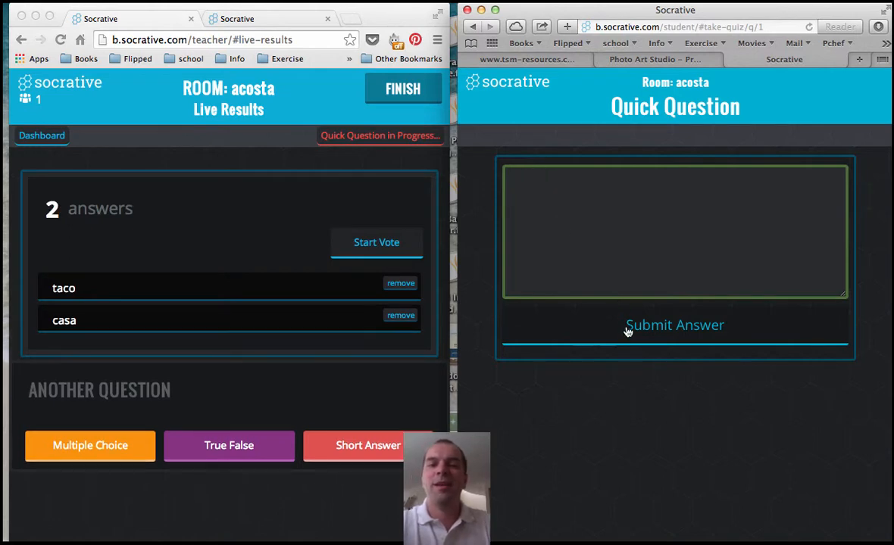
{"action": "left_click", "coordinate": [582, 243]}
{"action": "type", "text": "casa"}
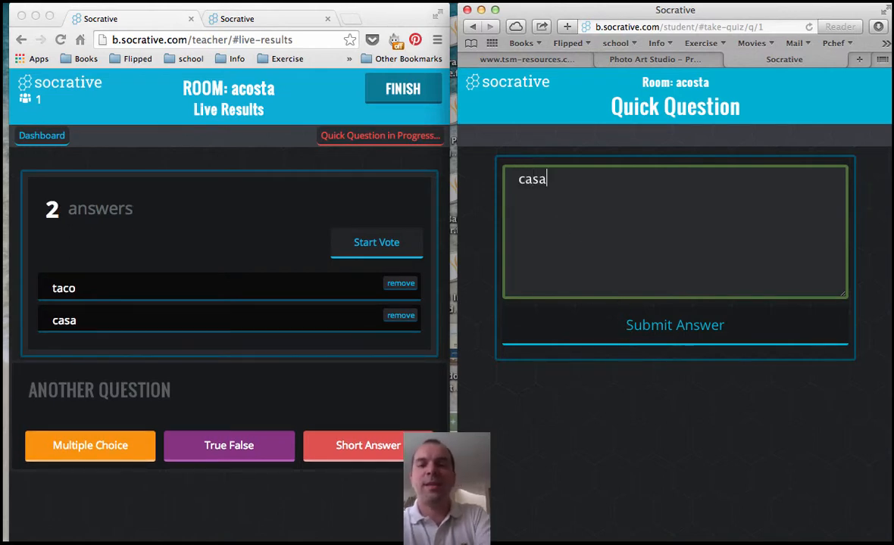
{"action": "left_click", "coordinate": [637, 341]}
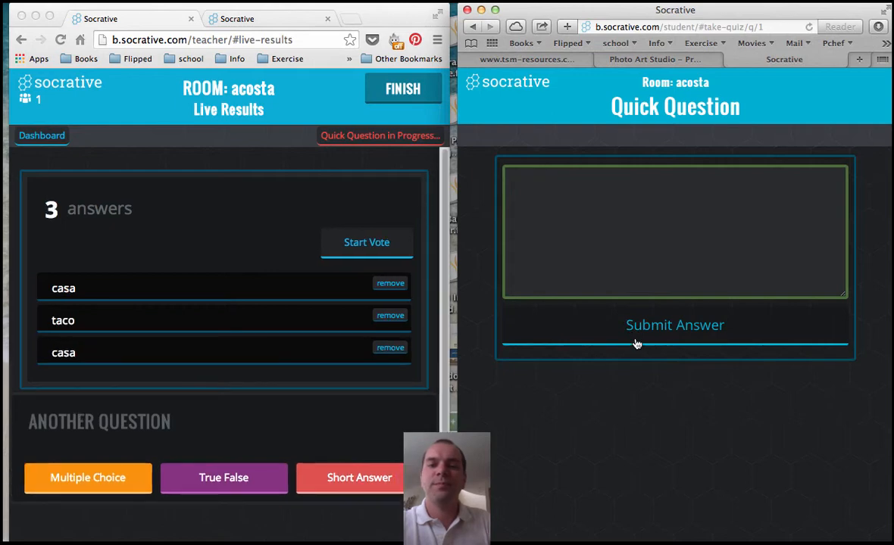
{"action": "left_click", "coordinate": [616, 243]}
{"action": "type", "text": "poopoo head"}
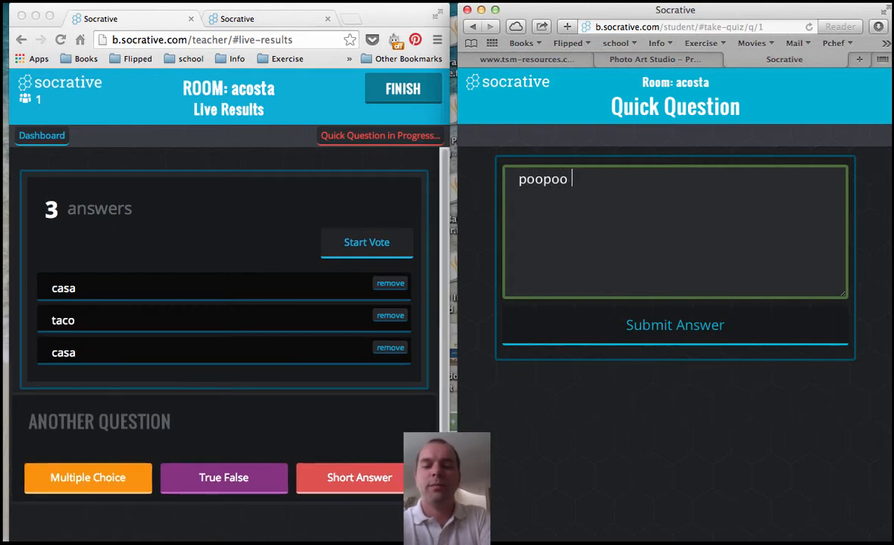
{"action": "left_click", "coordinate": [684, 328]}
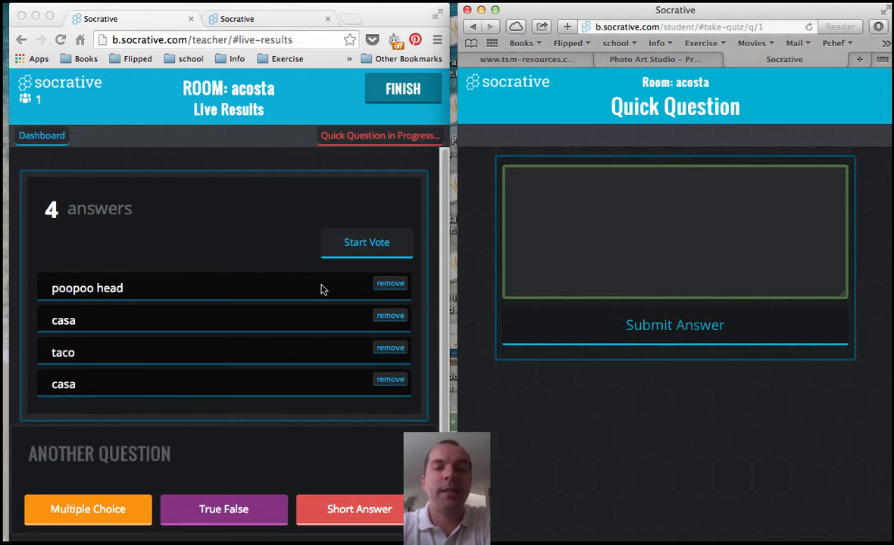
Remove the 'poopoo head' answer and the duplicate 'casa' from the teacher's live results.
{"action": "left_click", "coordinate": [386, 286]}
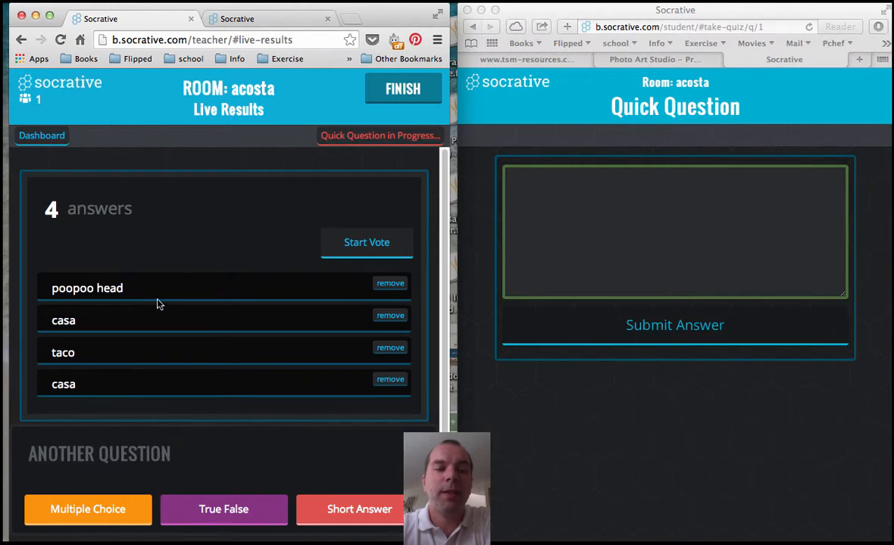
{"action": "left_click", "coordinate": [387, 285]}
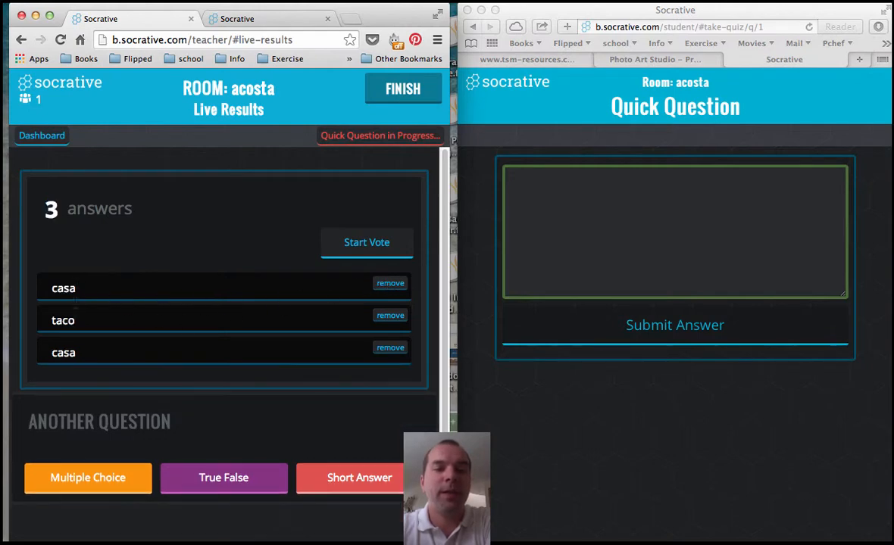
{"action": "left_click", "coordinate": [393, 284]}
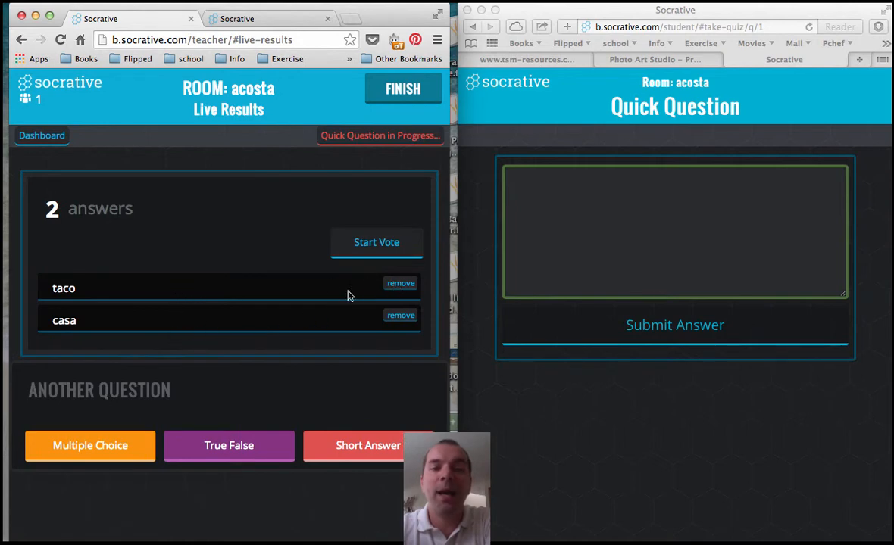
Start a vote on the taco and casa answers with the report set to View later.
{"action": "left_click", "coordinate": [382, 248]}
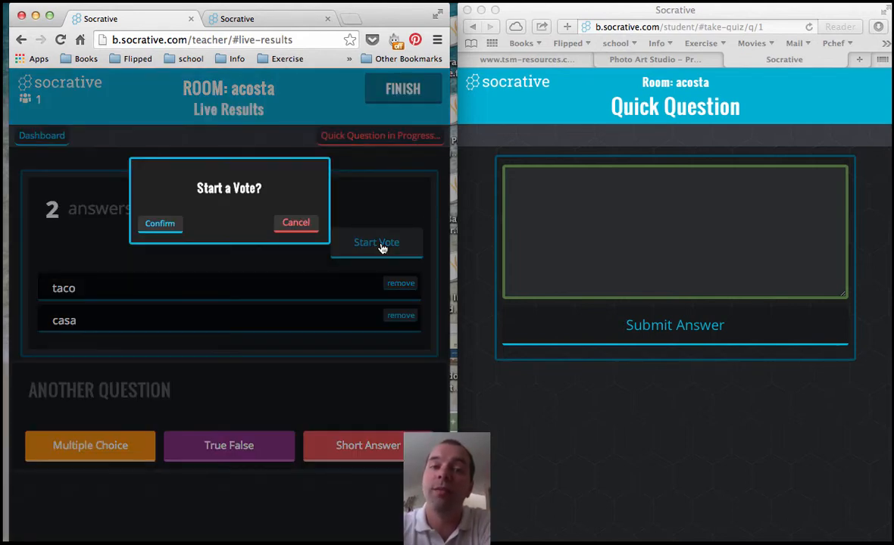
{"action": "left_click", "coordinate": [161, 224]}
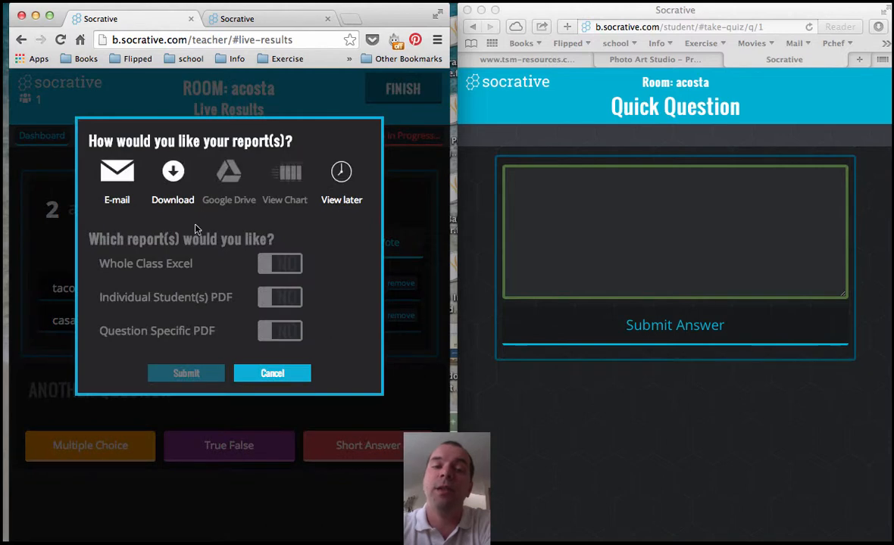
{"action": "left_click", "coordinate": [342, 173]}
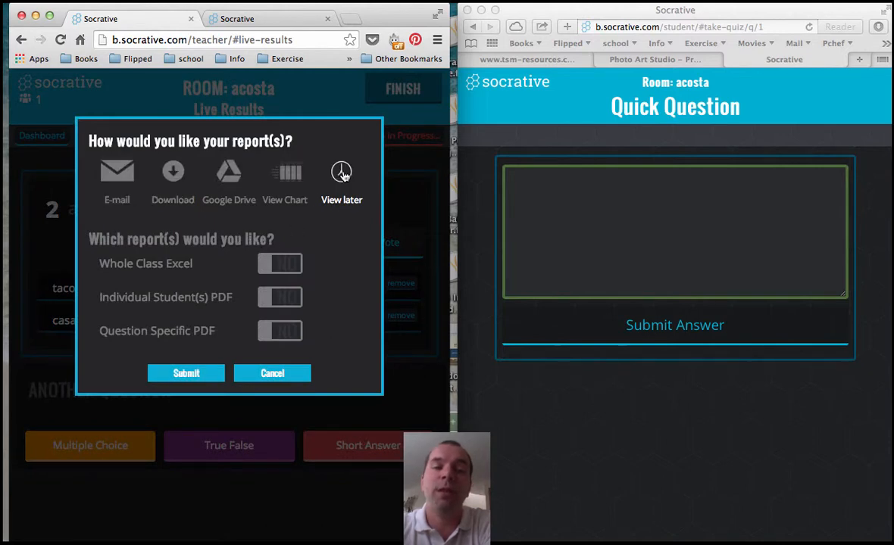
{"action": "left_click", "coordinate": [186, 374]}
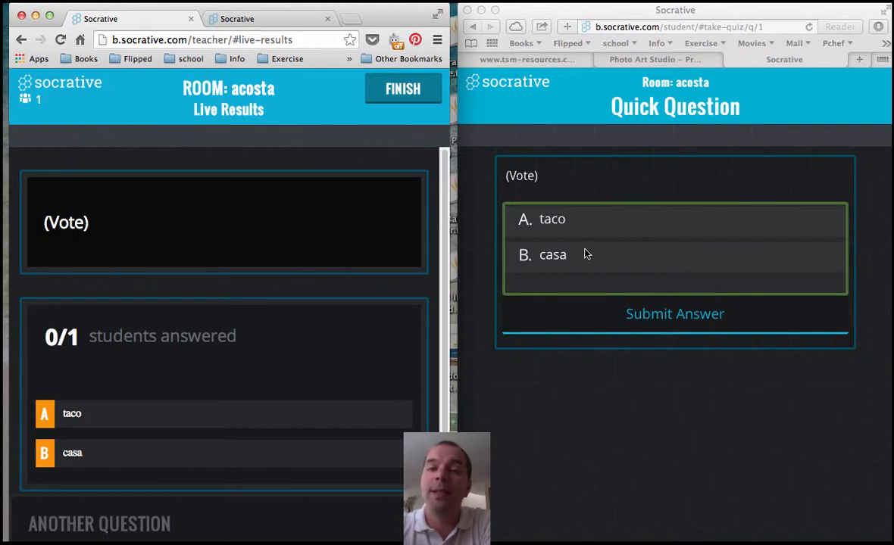